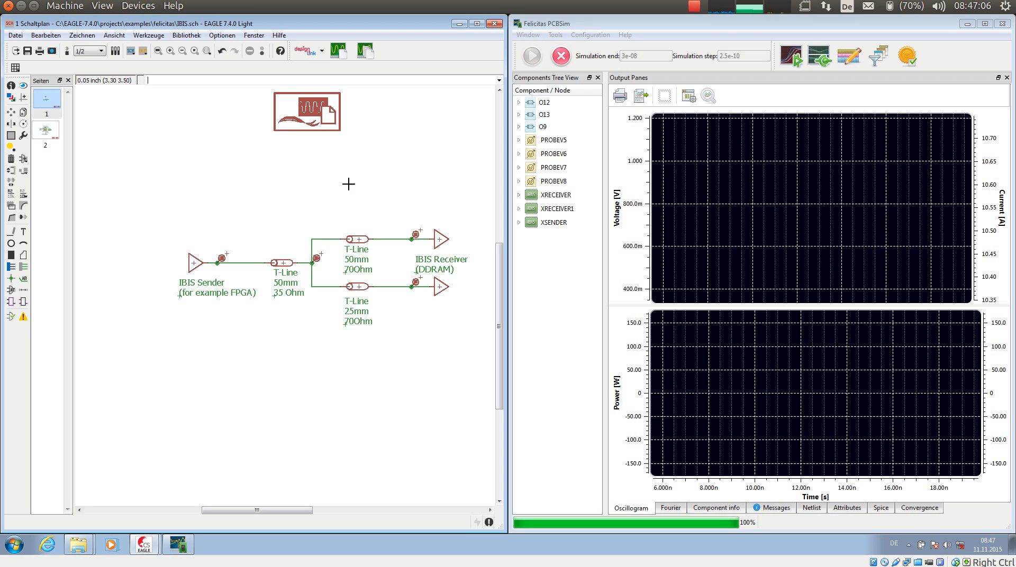
# Examine the transient simulation settings of the schematic sheet in PCBSim and close them
pyautogui.rightClick(302, 112)
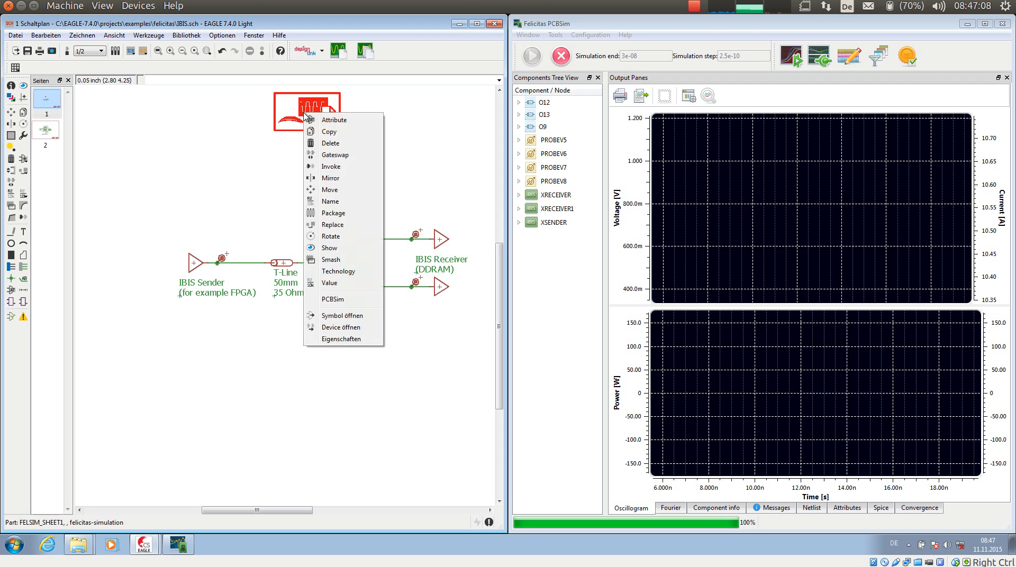
pyautogui.click(336, 298)
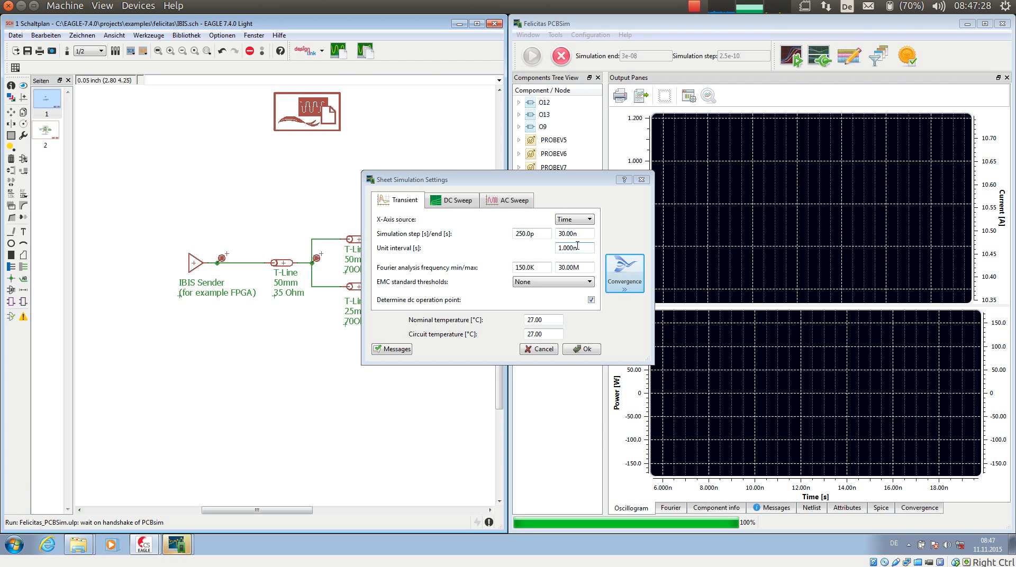
pyautogui.click(641, 181)
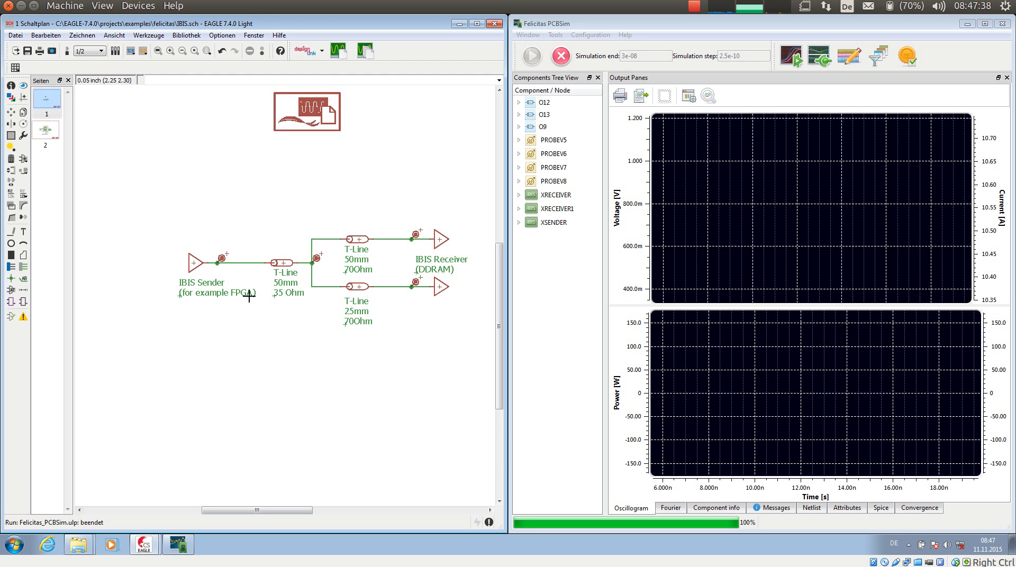
# Open the IBIS sender's PCBSim component settings and set the model of its OUT pin to DQ_34
pyautogui.rightClick(194, 262)
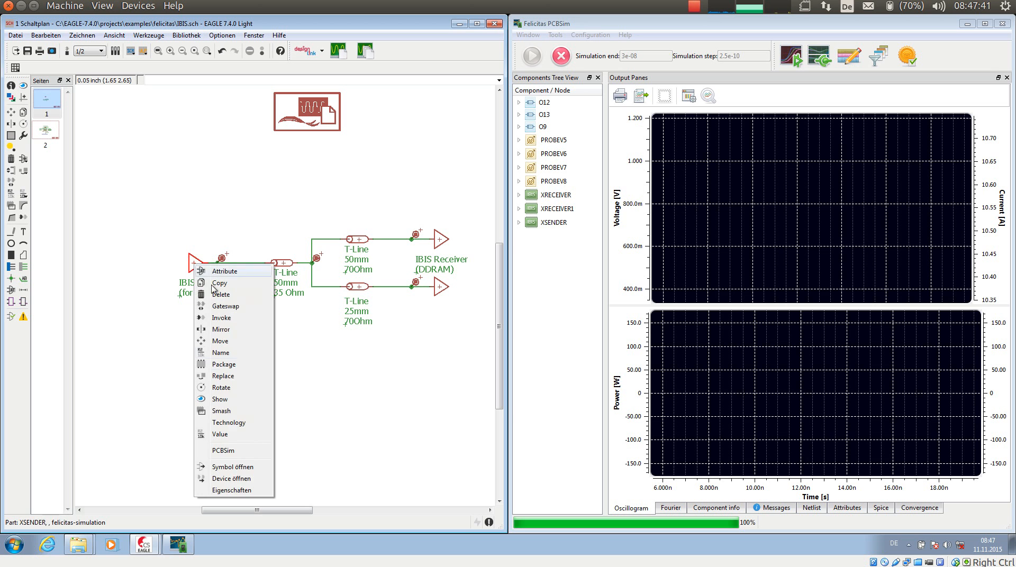
pyautogui.click(236, 452)
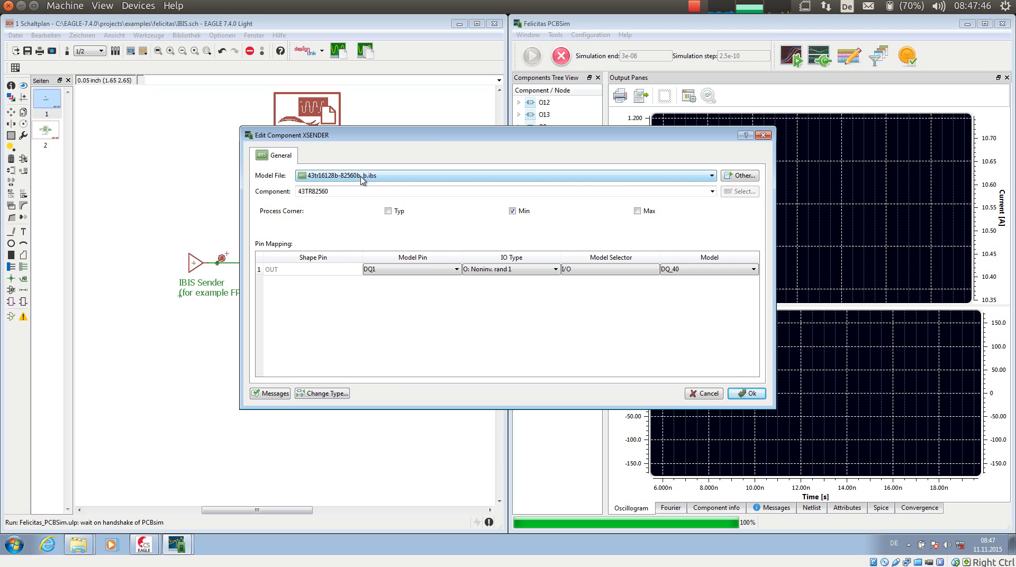
pyautogui.moveTo(433, 133); pyautogui.dragTo(360, 113)
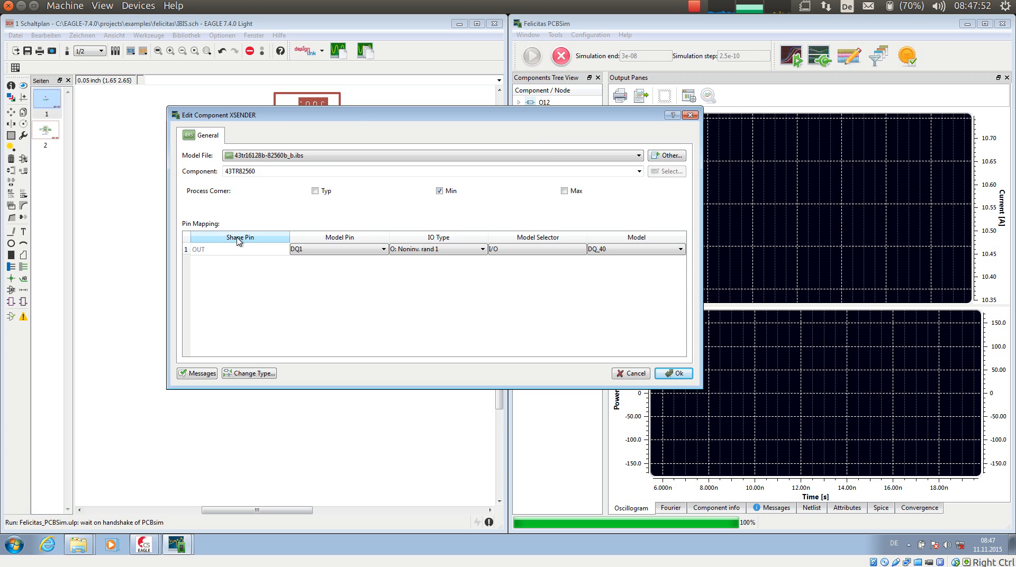
pyautogui.click(348, 247)
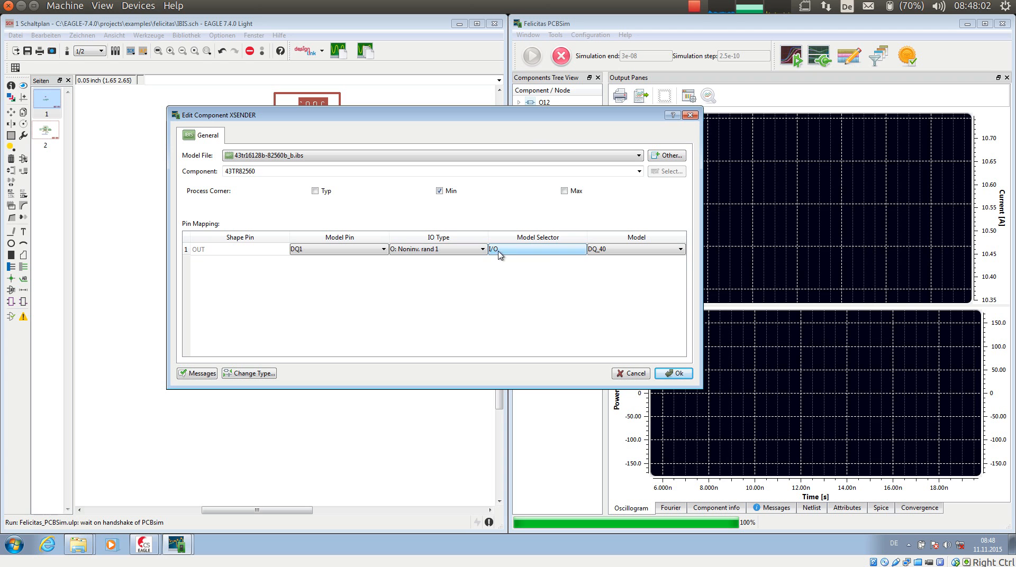
pyautogui.click(678, 254)
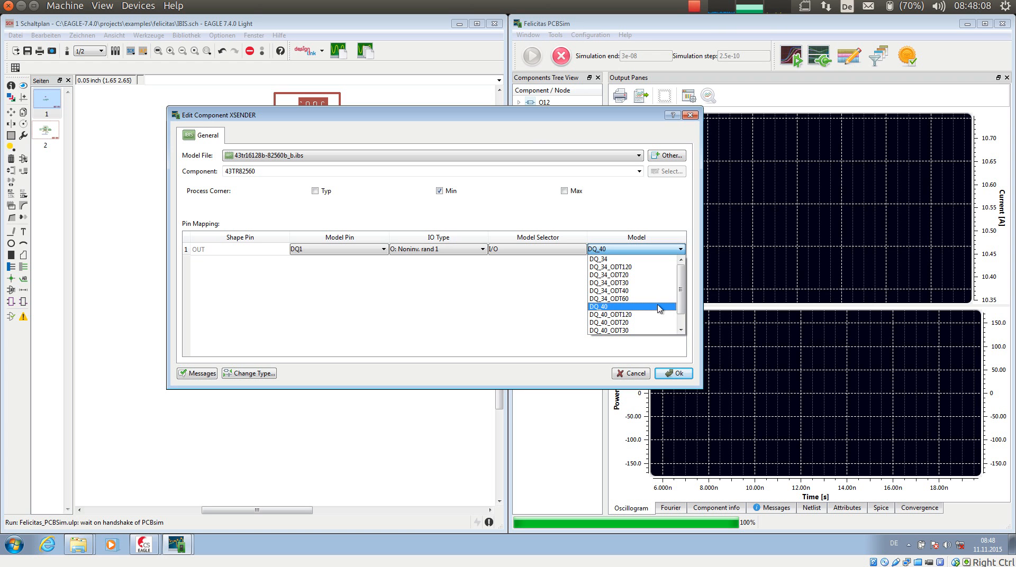
pyautogui.click(611, 259)
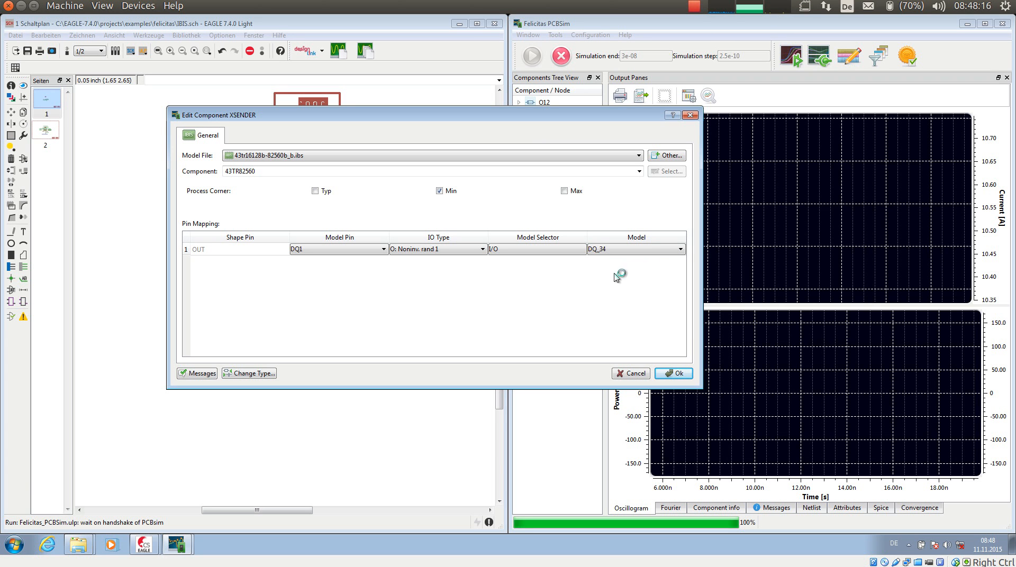
# Choose O: Noninv. rand 1 as the sender's IO type and apply the component settings
pyautogui.moveTo(411, 116); pyautogui.dragTo(554, 100)
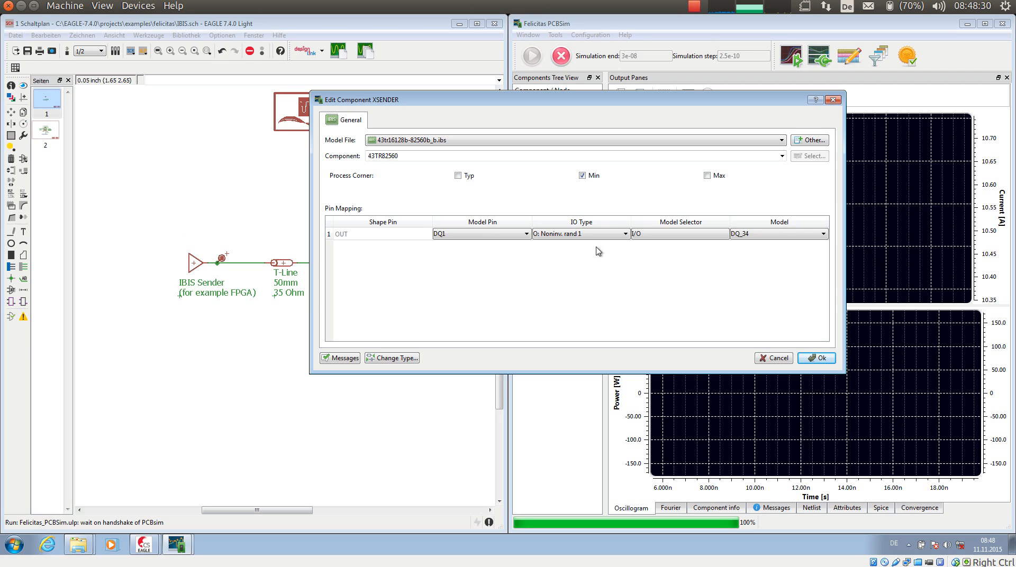
pyautogui.click(627, 235)
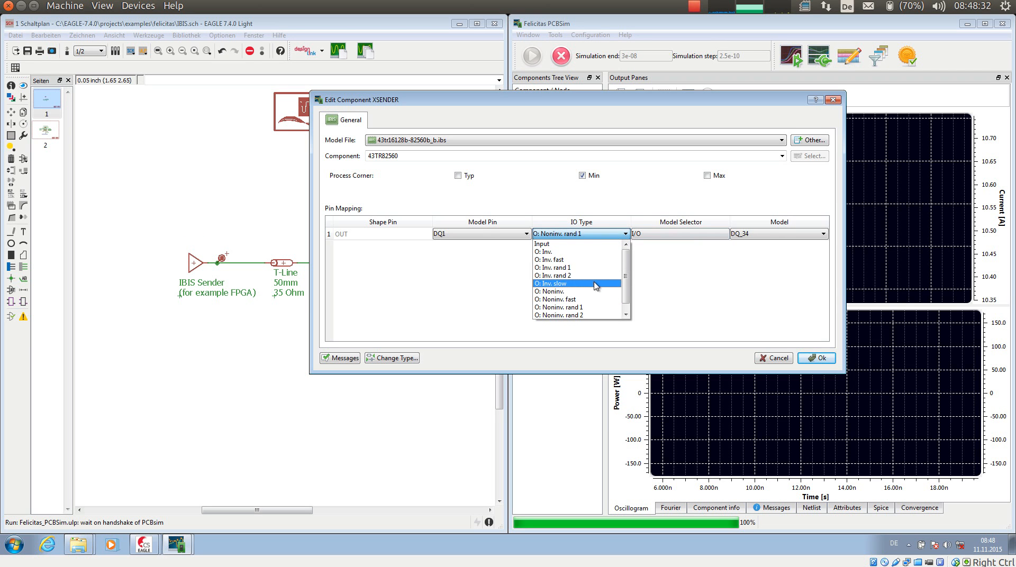
pyautogui.click(580, 307)
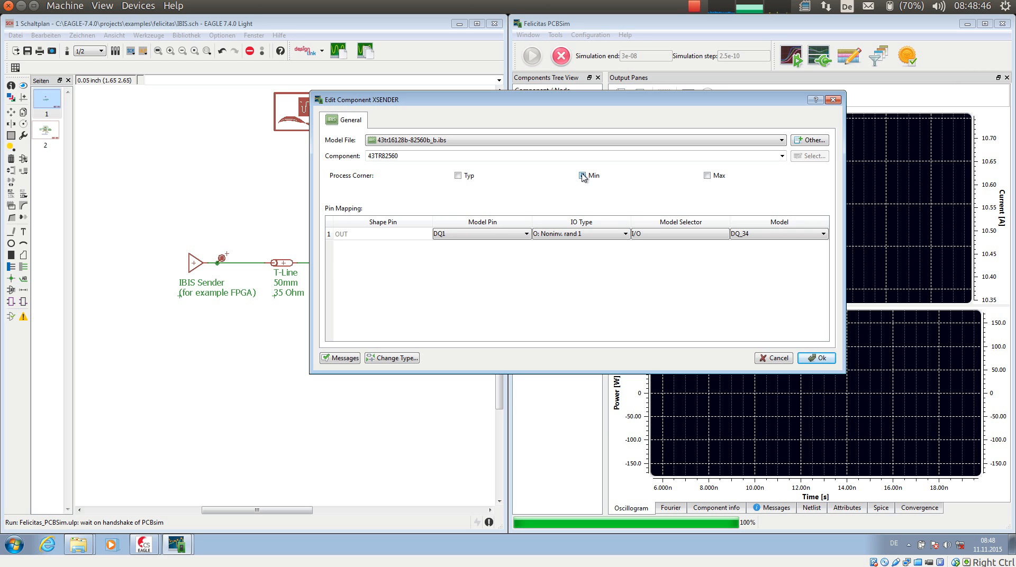
pyautogui.click(816, 358)
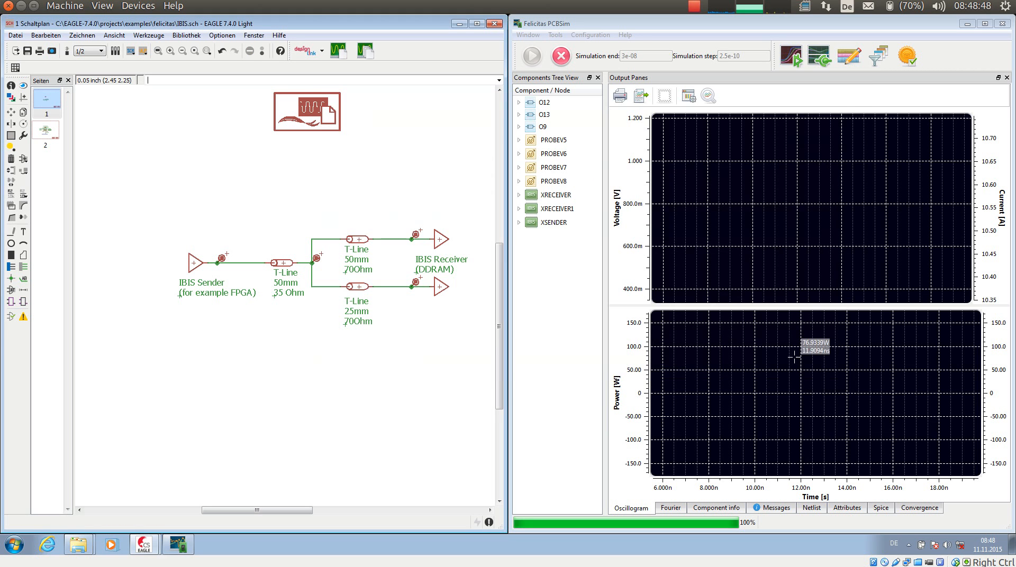
# Open the upper IBIS receiver's PCBSim component settings, choose Input as its IO type and apply the settings
pyautogui.rightClick(439, 240)
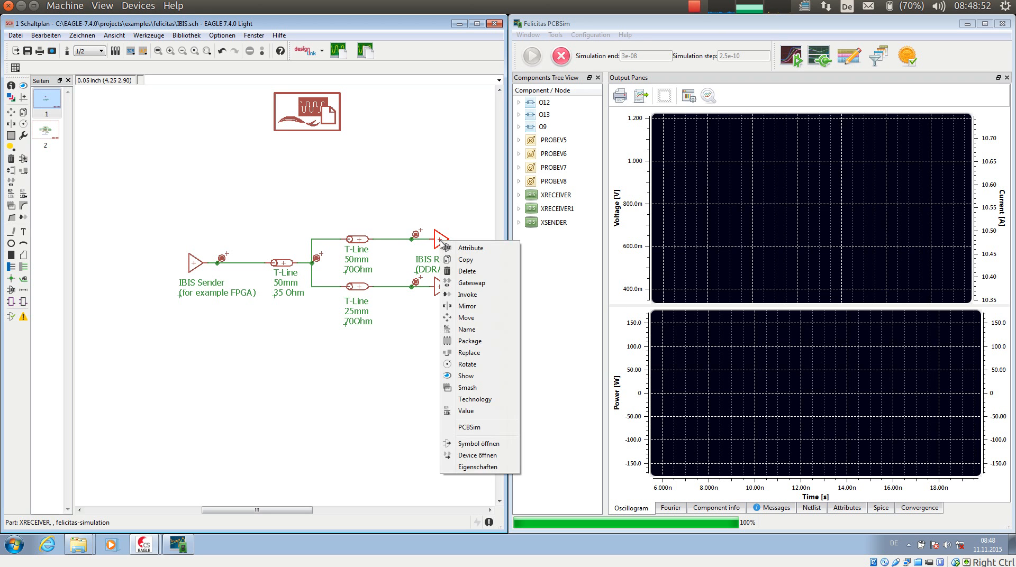
pyautogui.click(468, 428)
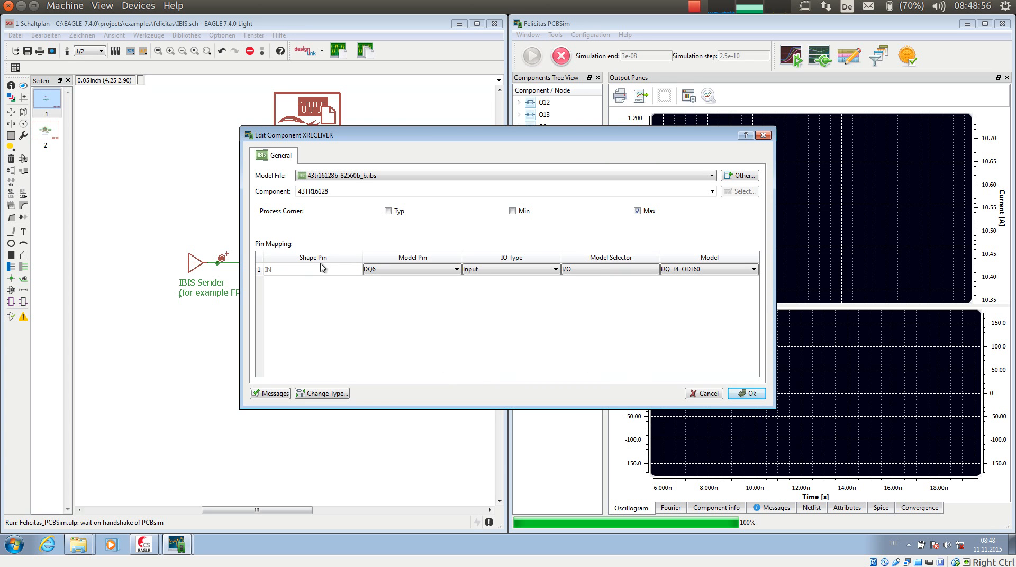
pyautogui.moveTo(429, 139); pyautogui.dragTo(399, 322)
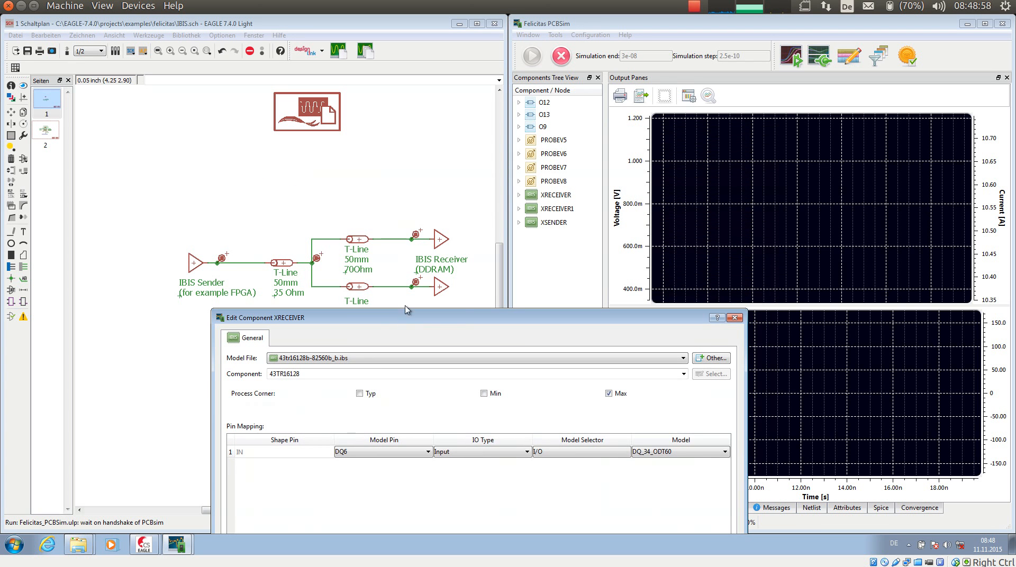
pyautogui.moveTo(463, 319); pyautogui.dragTo(503, 168)
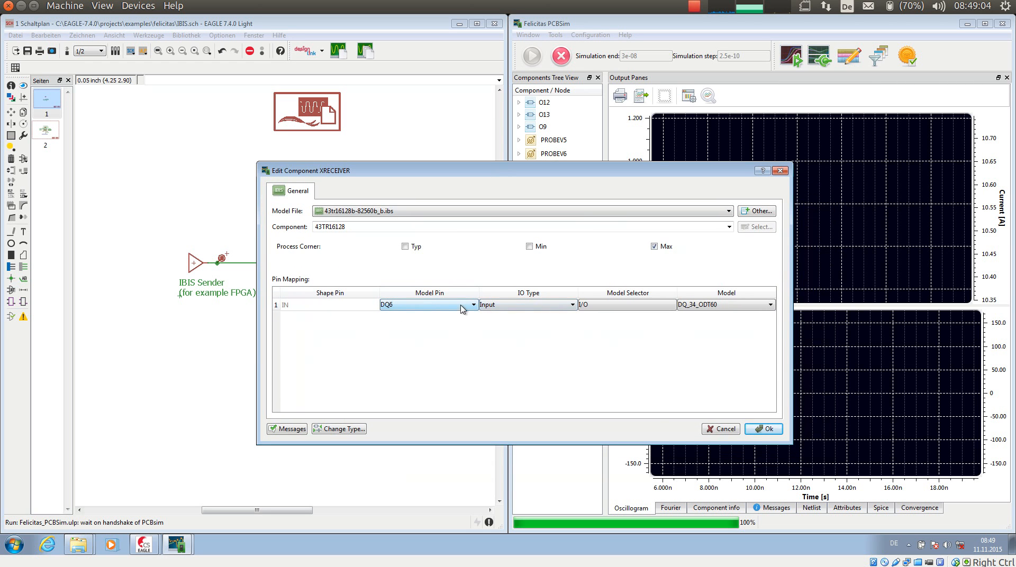
pyautogui.click(548, 294)
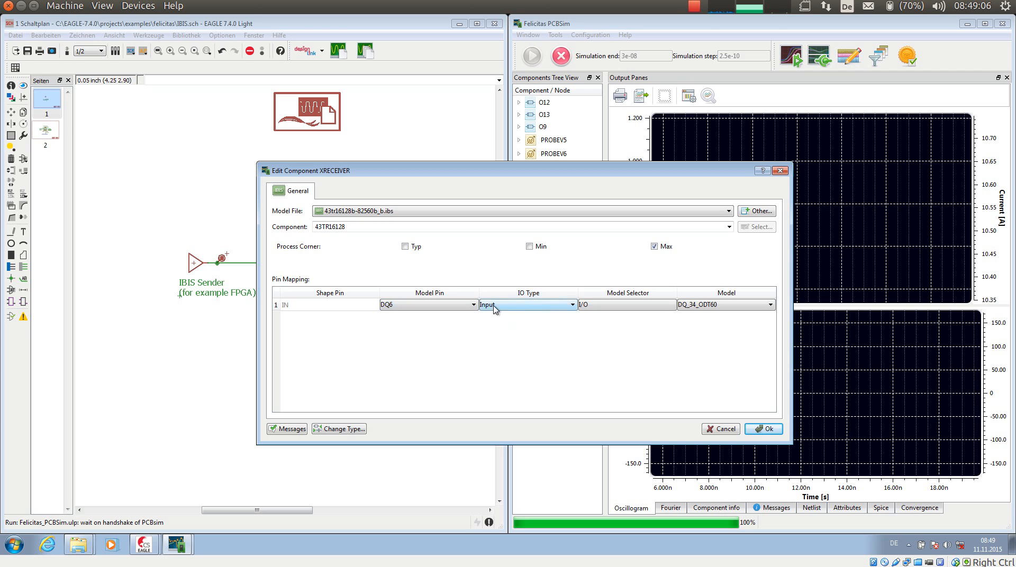
pyautogui.click(517, 306)
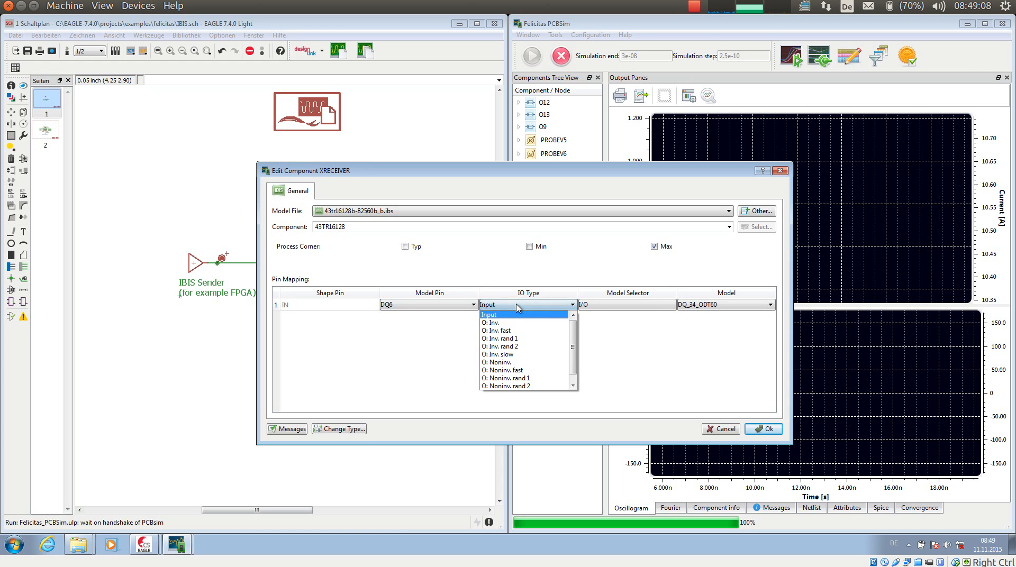
pyautogui.click(507, 315)
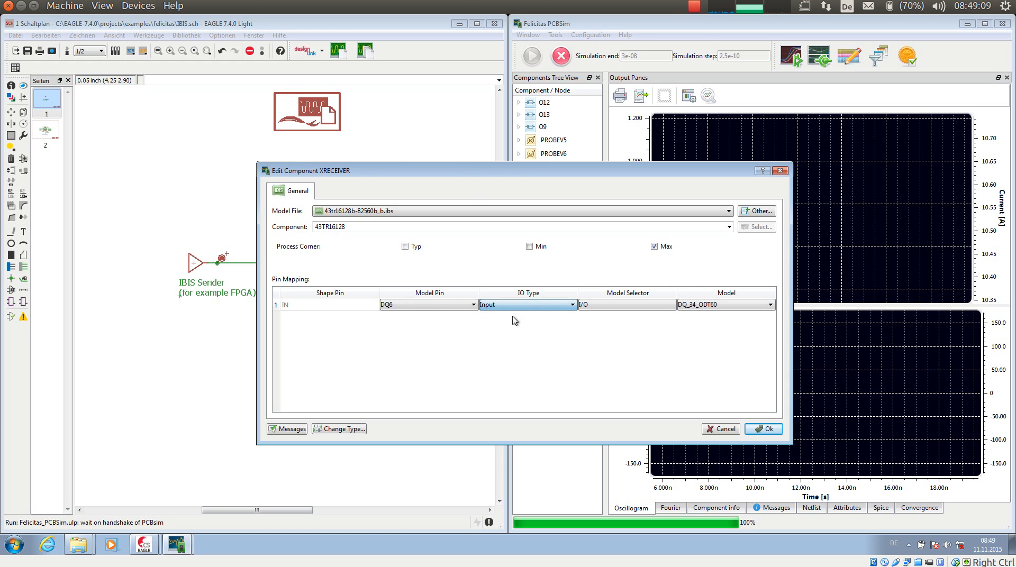
pyautogui.click(643, 304)
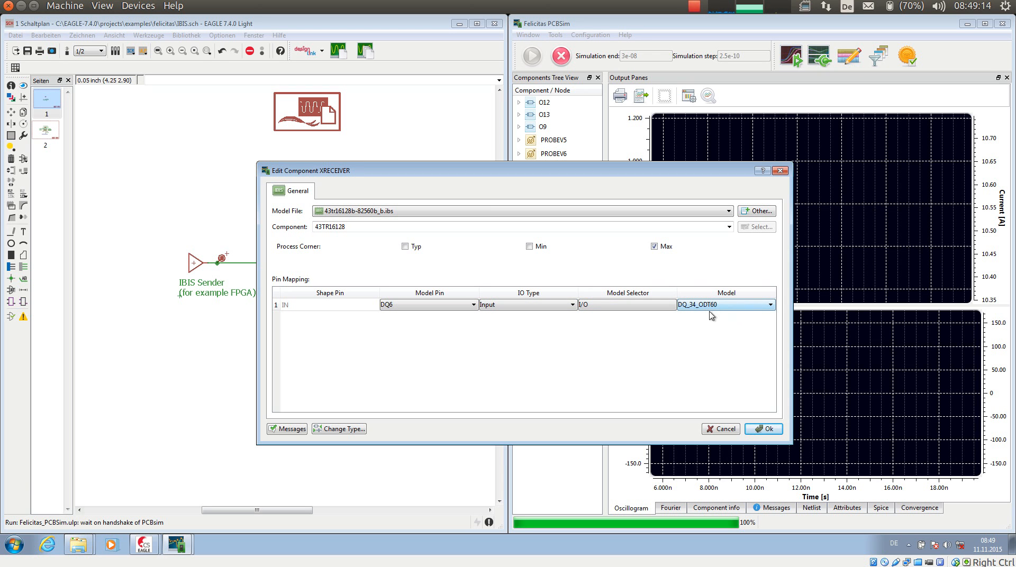
pyautogui.click(762, 429)
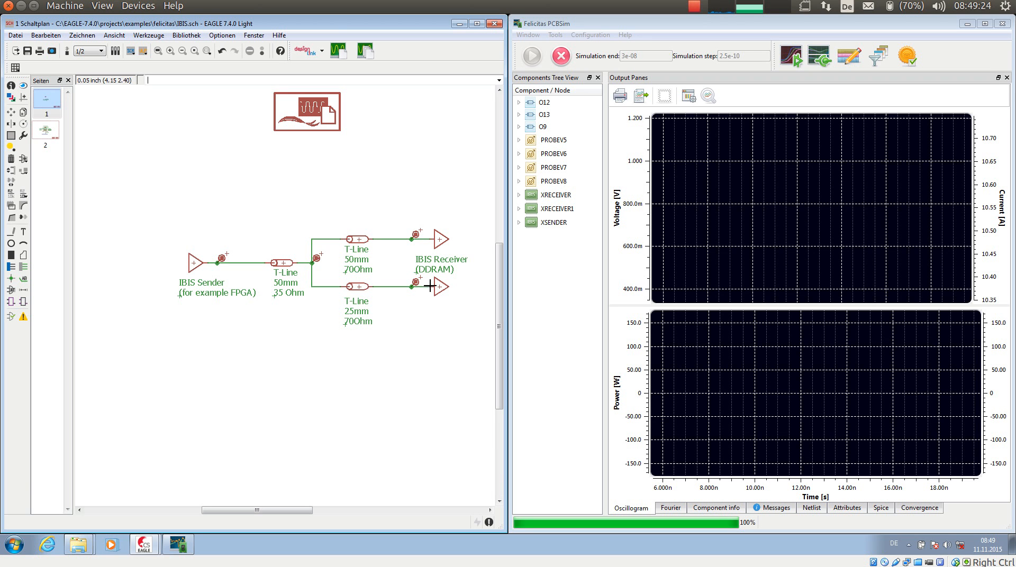
# Transfer the schematic sheet to Felicitas PCBSim and run the transient simulation
pyautogui.click(334, 55)
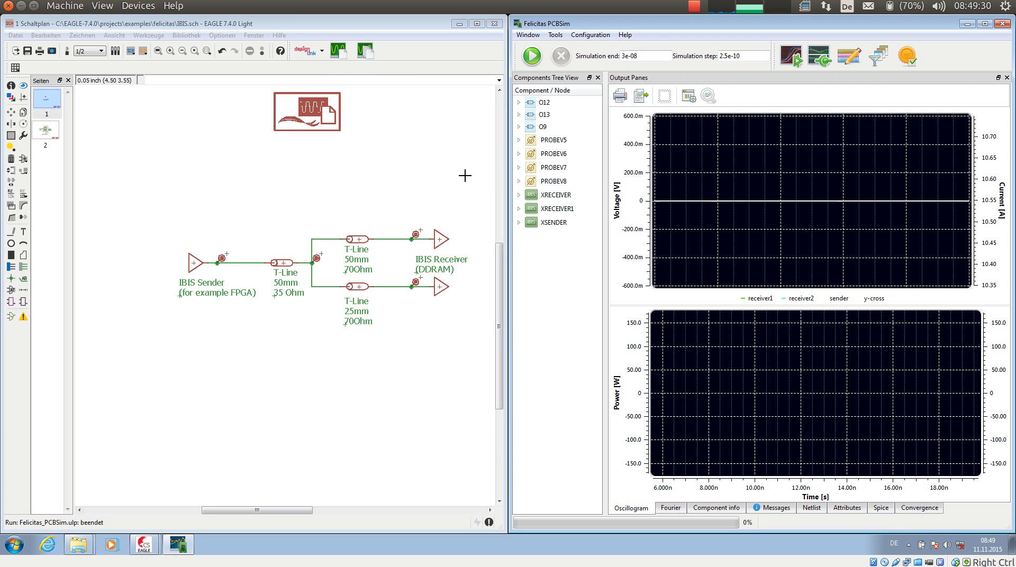
pyautogui.click(531, 56)
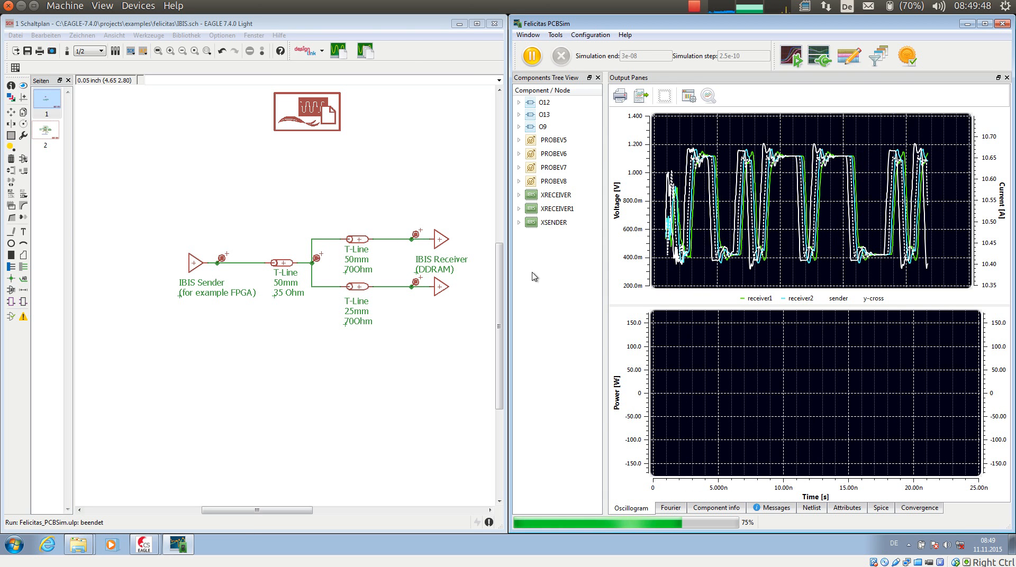
# Remove the sender and y-cross traces from the voltage oscillogram
pyautogui.moveTo(808, 263)
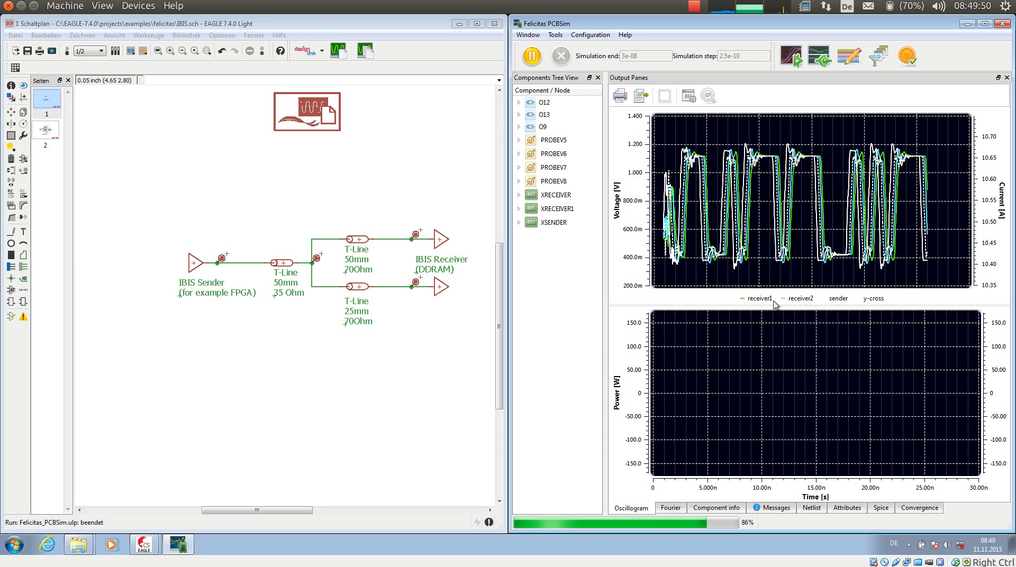
pyautogui.click(840, 299)
pyautogui.press('Delete')
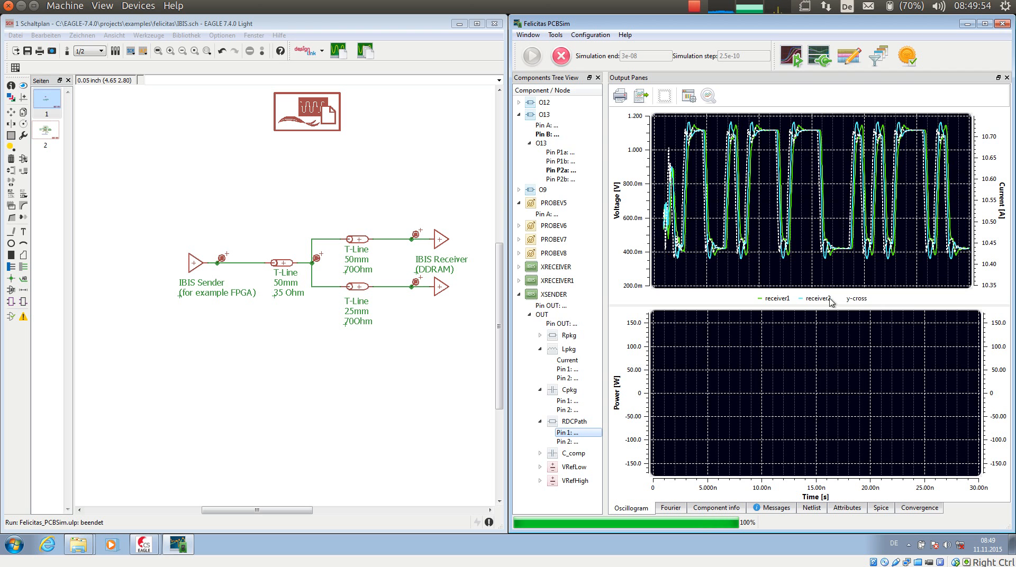
pyautogui.click(856, 300)
pyautogui.press('Delete')
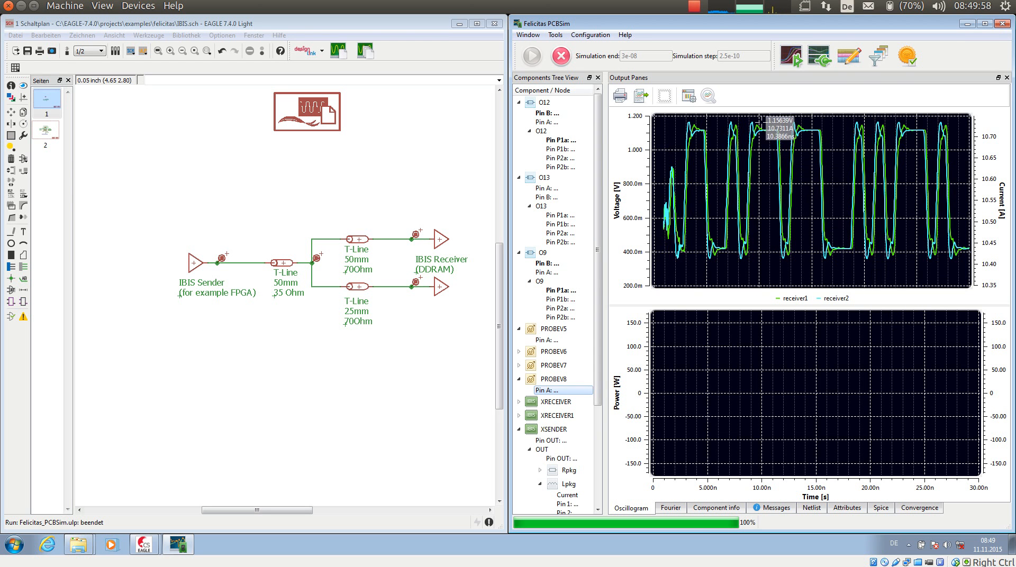
# Add the positive pin of VRefLow under XRECEIVER1's IN node as a trace in the voltage oscillogram
pyautogui.moveTo(741, 115); pyautogui.dragTo(903, 279)
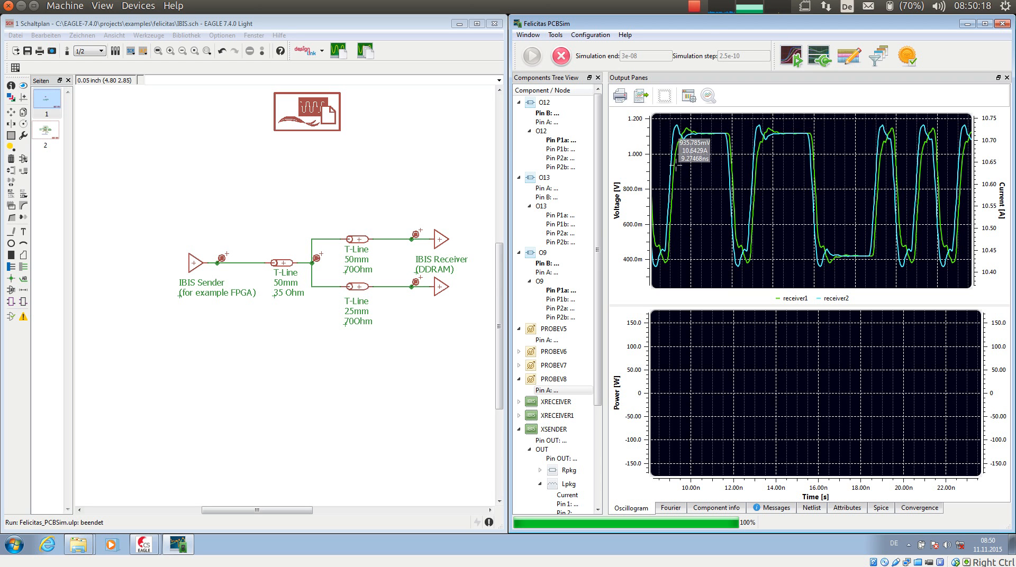
pyautogui.scroll(-4, 601, 341)
pyautogui.click(518, 314)
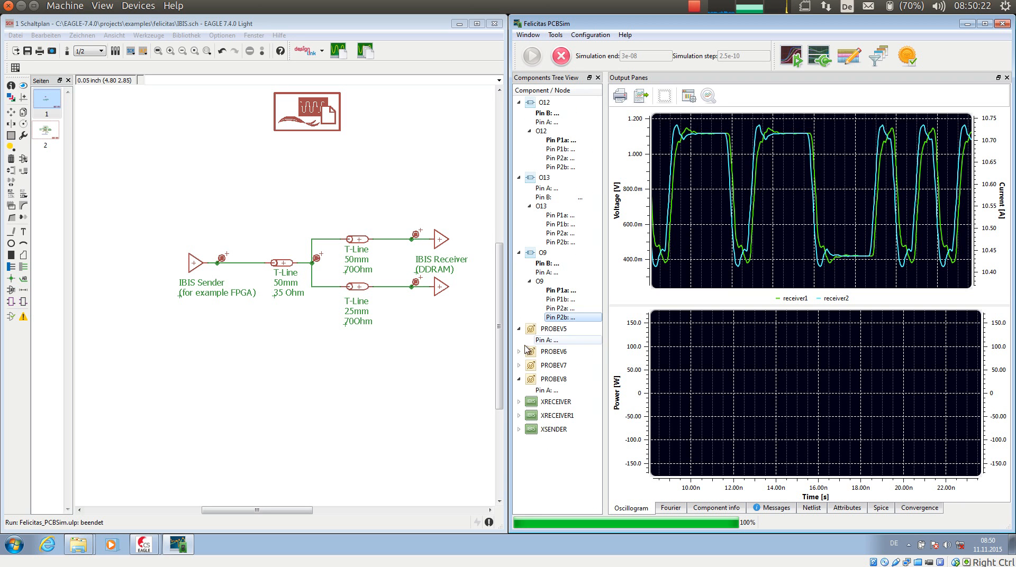
pyautogui.click(519, 416)
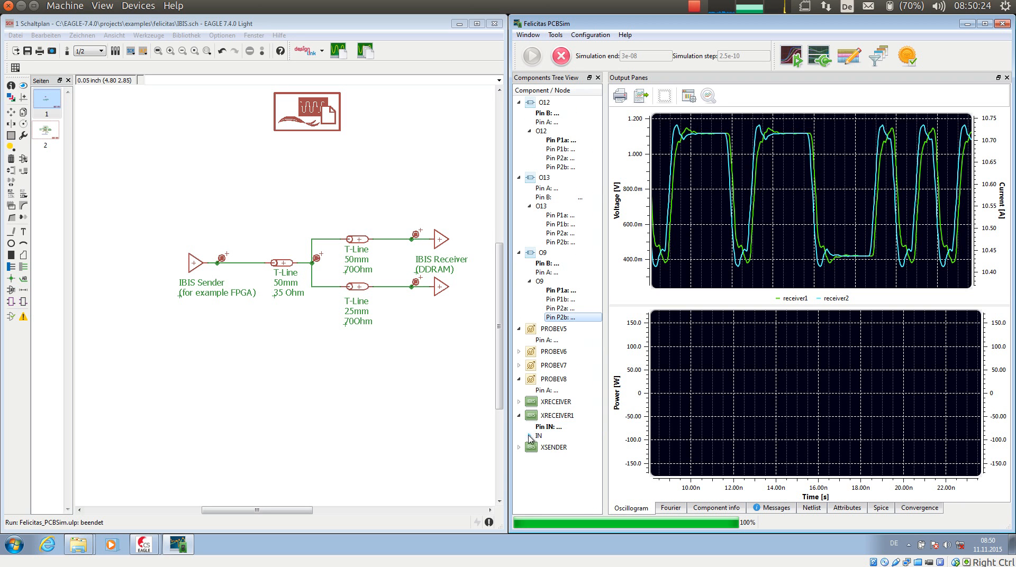
pyautogui.click(529, 436)
pyautogui.scroll(-1, 567, 405)
pyautogui.scroll(-1, 567, 405)
pyautogui.doubleClick(570, 476)
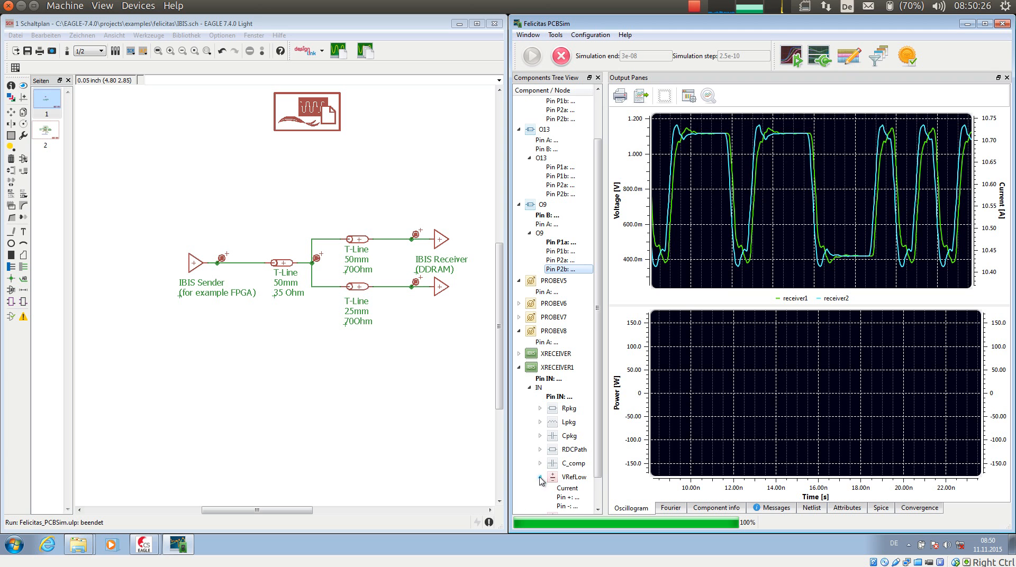
pyautogui.doubleClick(569, 497)
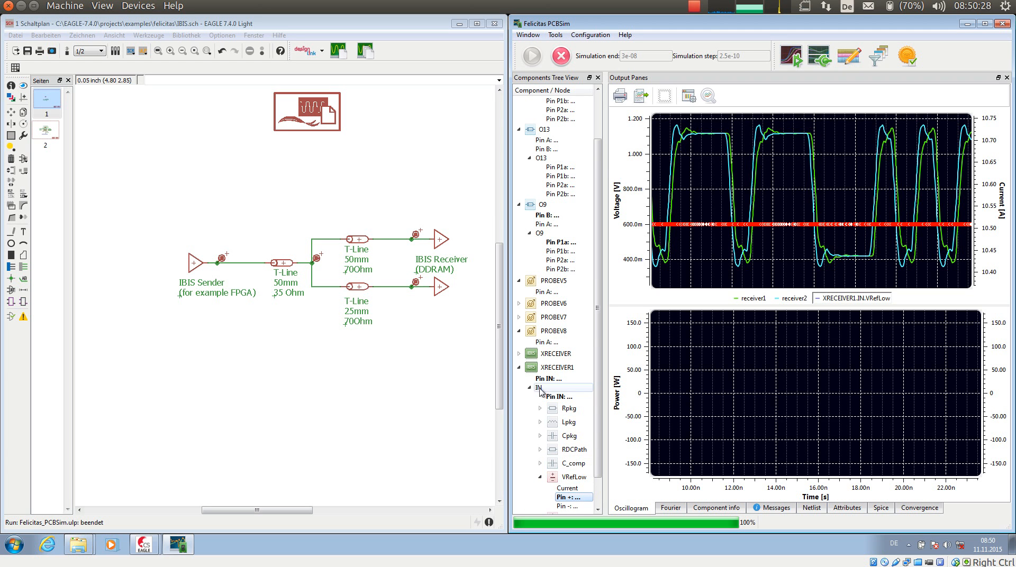
# Add the positive pin of XRECEIVER1's VRefHigh as a trace and examine the receiver edges between the two reference levels
pyautogui.scroll(-1, 567, 492)
pyautogui.click(540, 490)
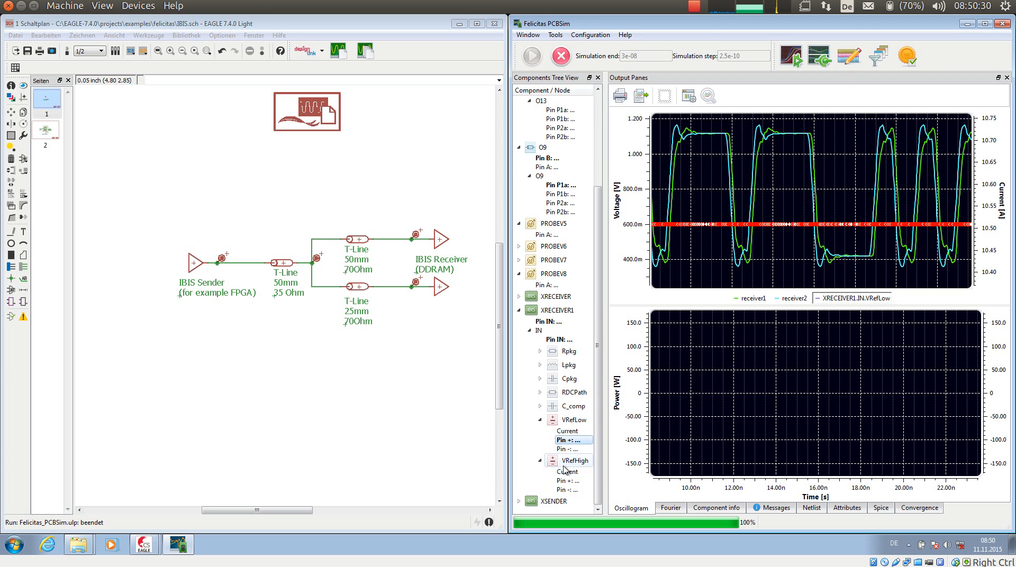
pyautogui.doubleClick(568, 481)
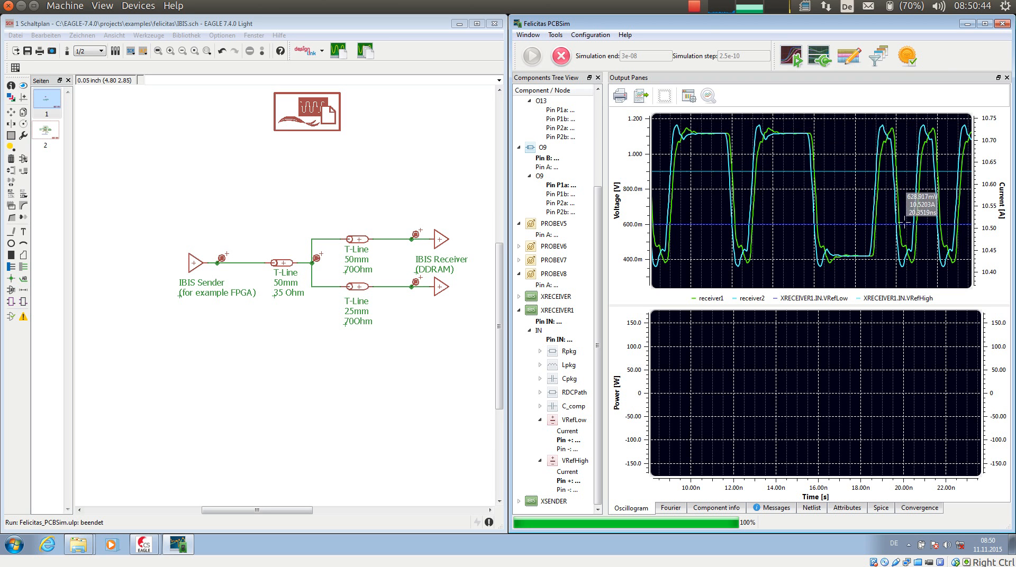
pyautogui.moveTo(725, 157); pyautogui.dragTo(909, 237)
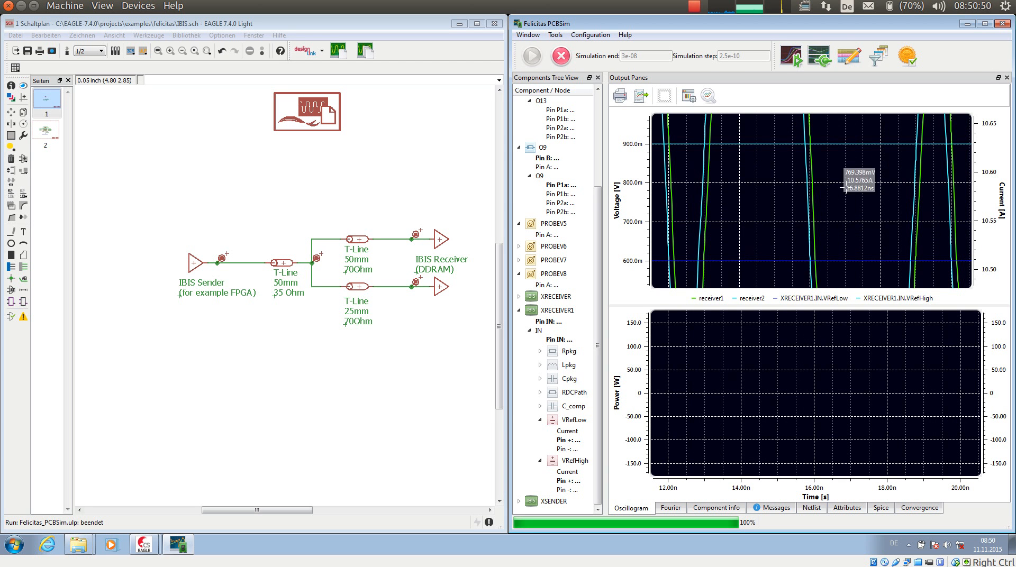
# Set the IBIS model of the upper receiver XRECEIVER's DQ6 input pin to DQ_34_ODT120
pyautogui.click(709, 96)
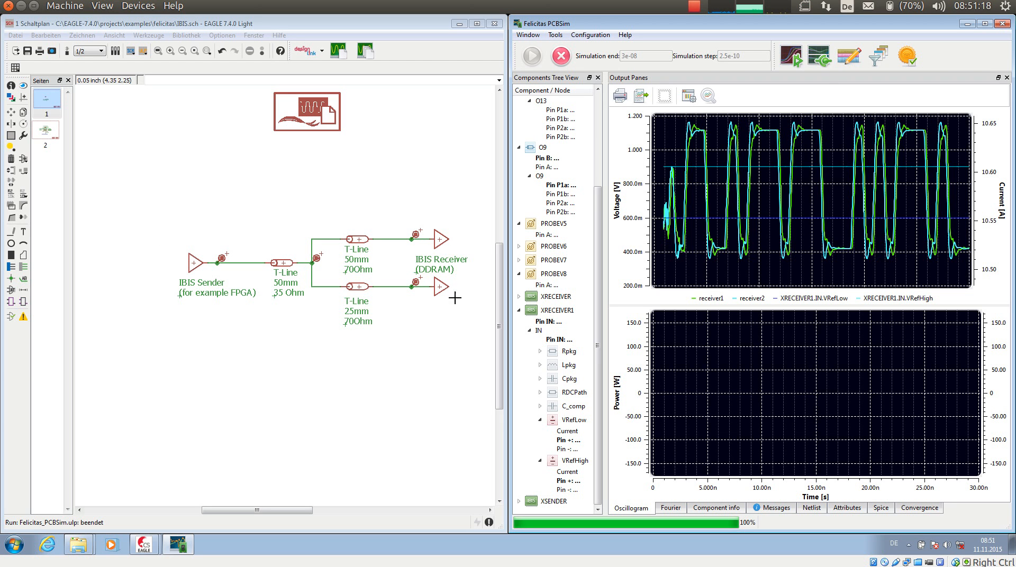
pyautogui.moveTo(745, 157)
pyautogui.rightClick(440, 239)
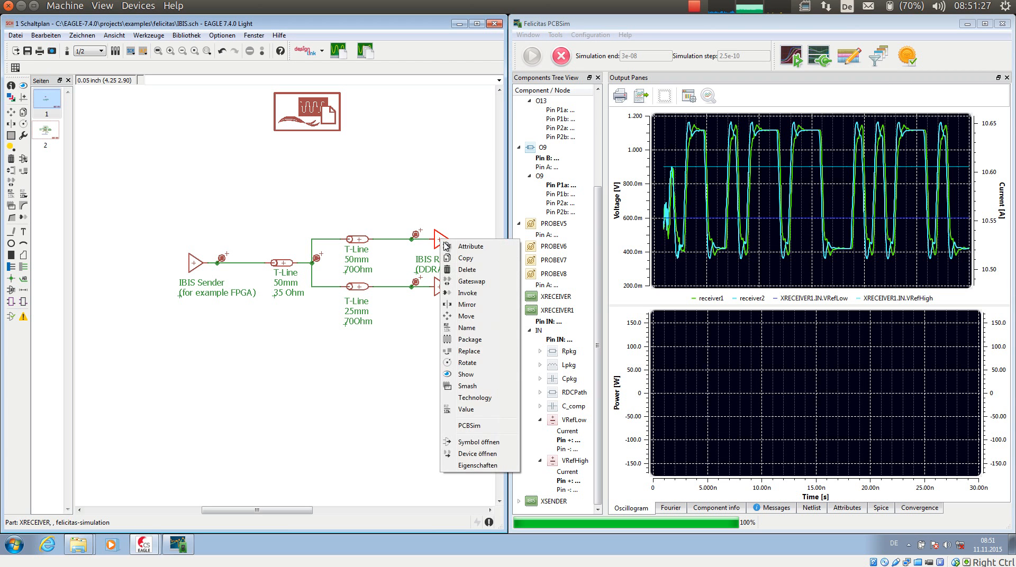
pyautogui.click(471, 429)
pyautogui.click(722, 270)
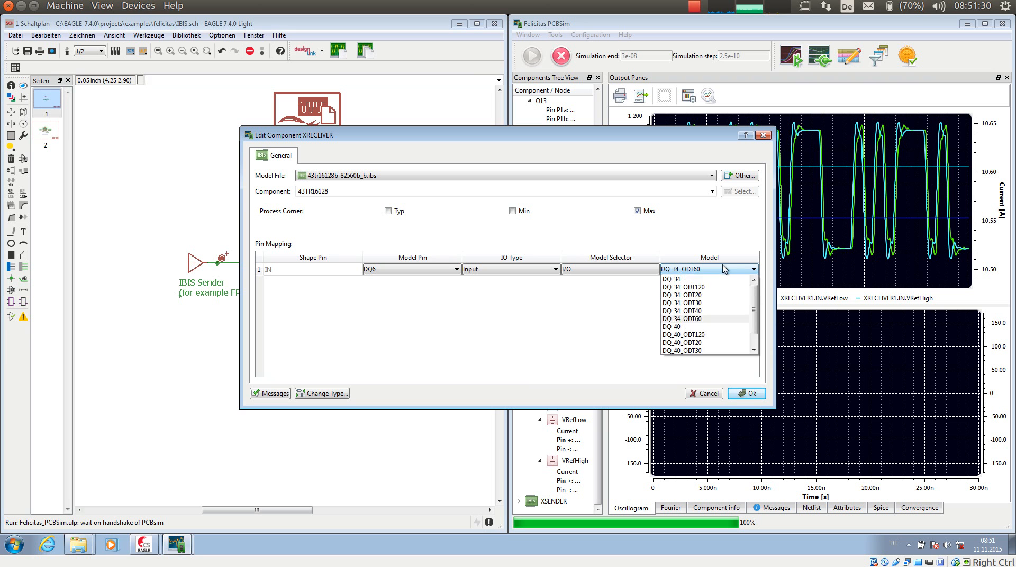
pyautogui.click(708, 287)
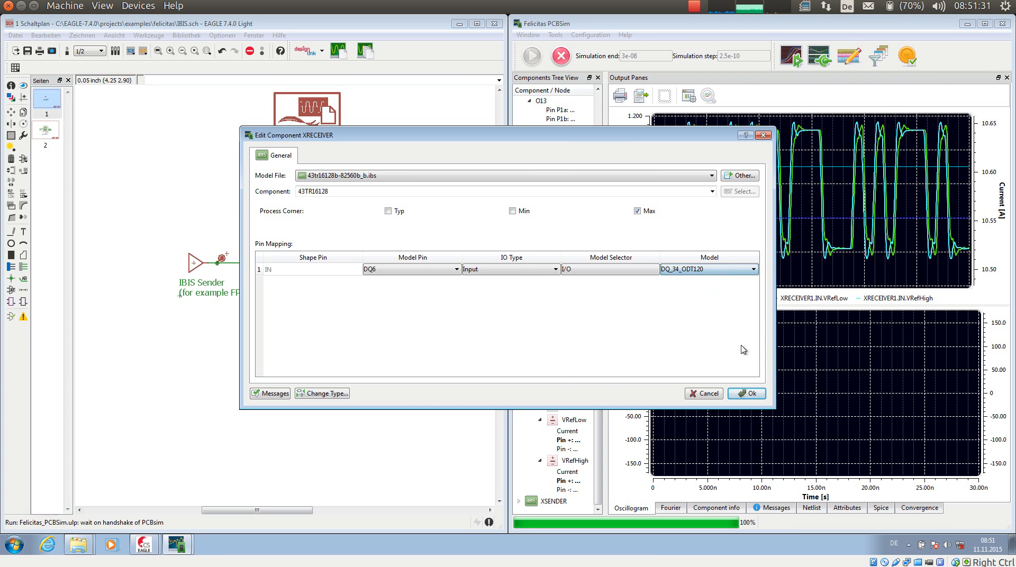
pyautogui.click(746, 393)
# Transfer the modified schematic to Felicitas PCBSim, rerun the transient simulation and examine receiver1's peaks in the voltage oscillogram
pyautogui.click(337, 51)
pyautogui.click(534, 59)
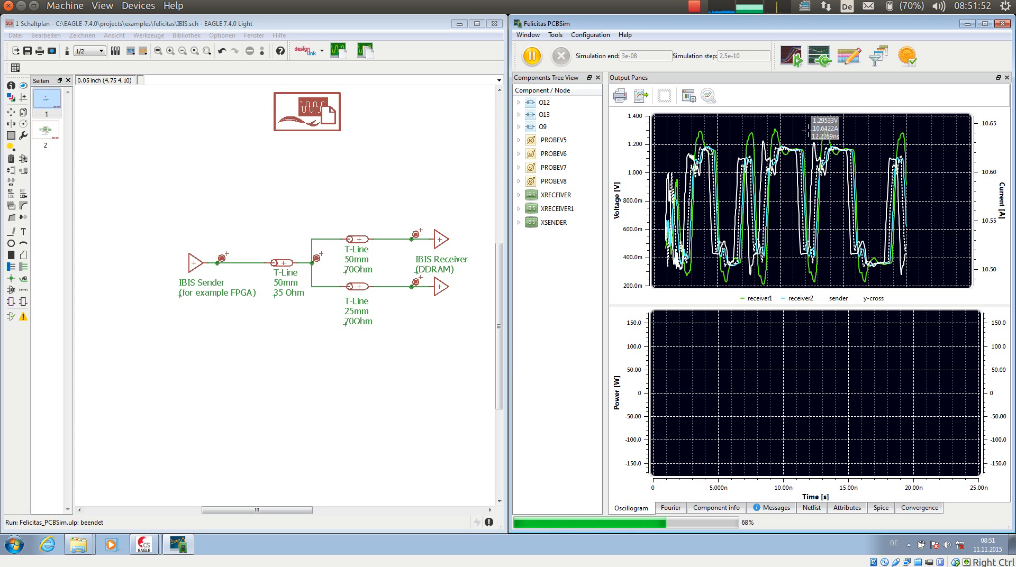
pyautogui.moveTo(738, 117); pyautogui.dragTo(890, 225)
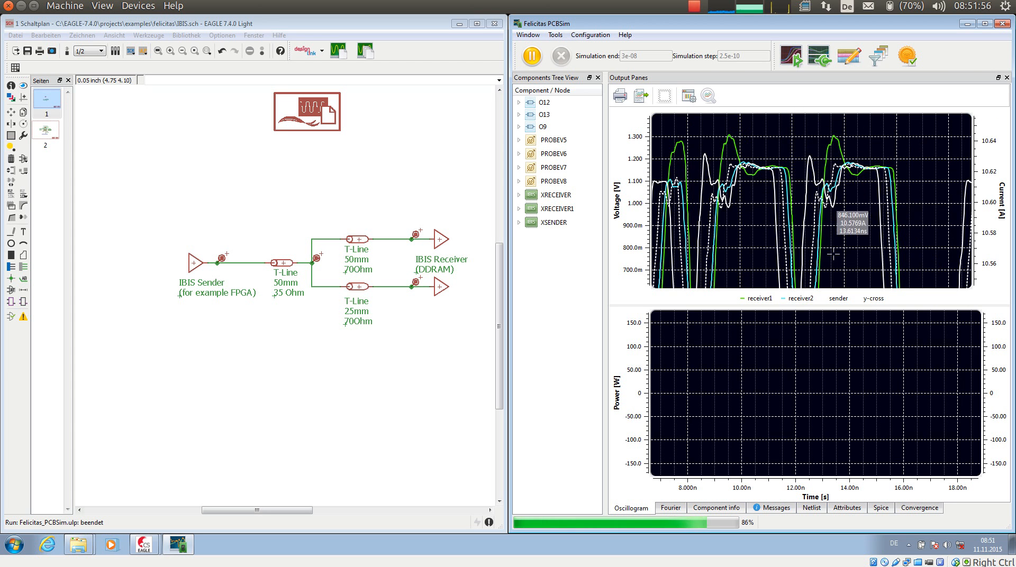
pyautogui.click(834, 137)
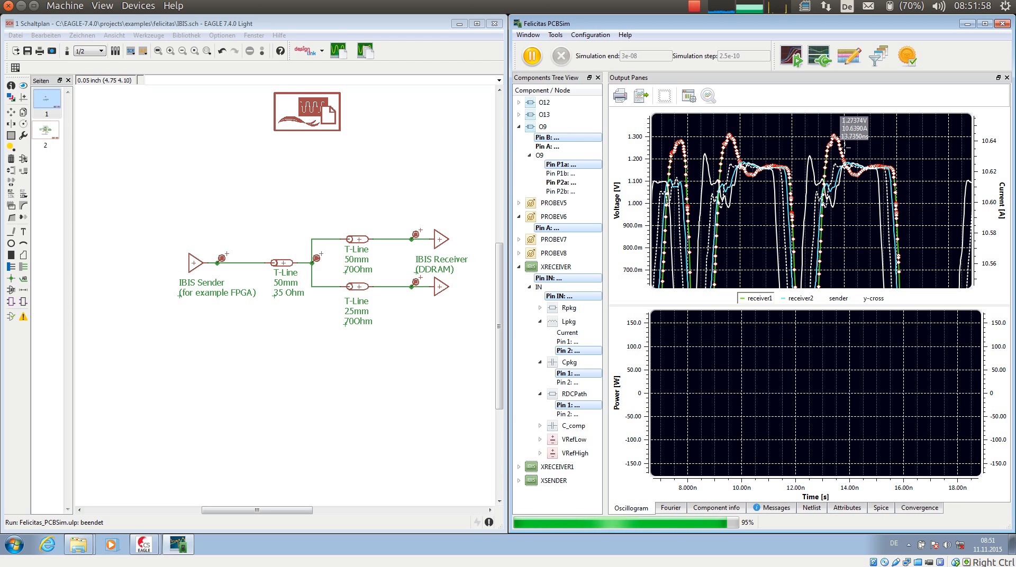
pyautogui.click(871, 133)
pyautogui.rightClick(838, 172)
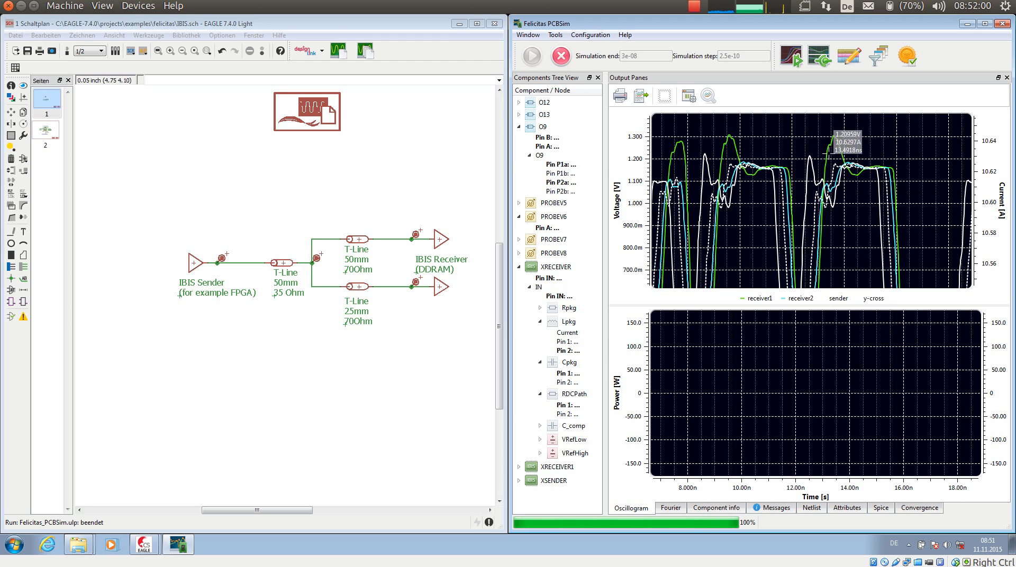